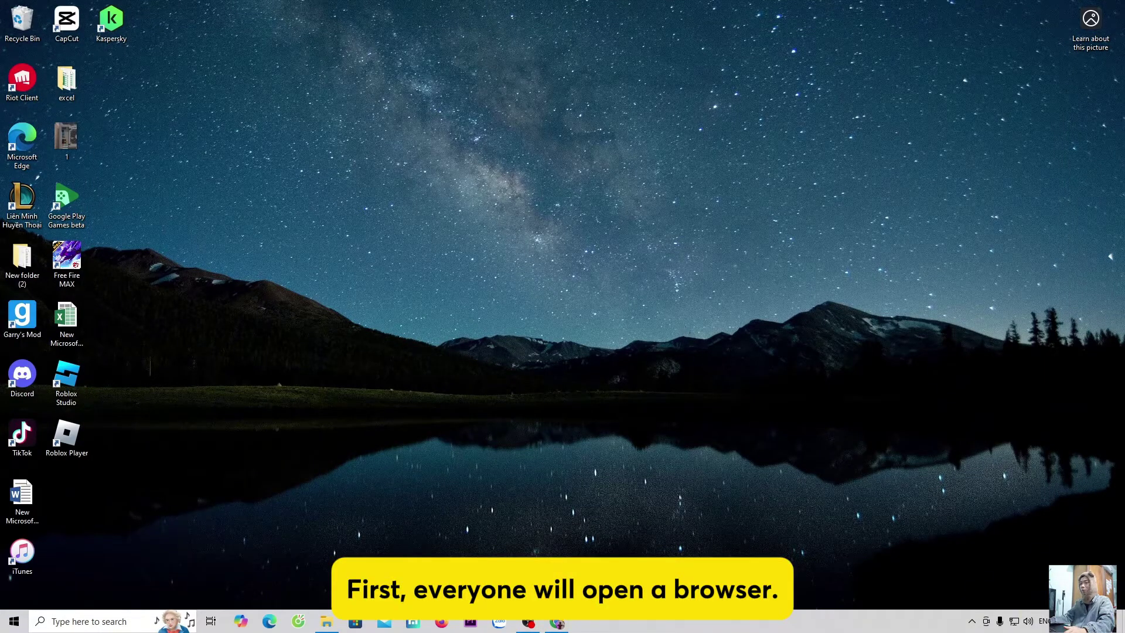
- Open the browser and download the LDPlayer 9 installer from en.ldplayer.net
left_click(556, 562)
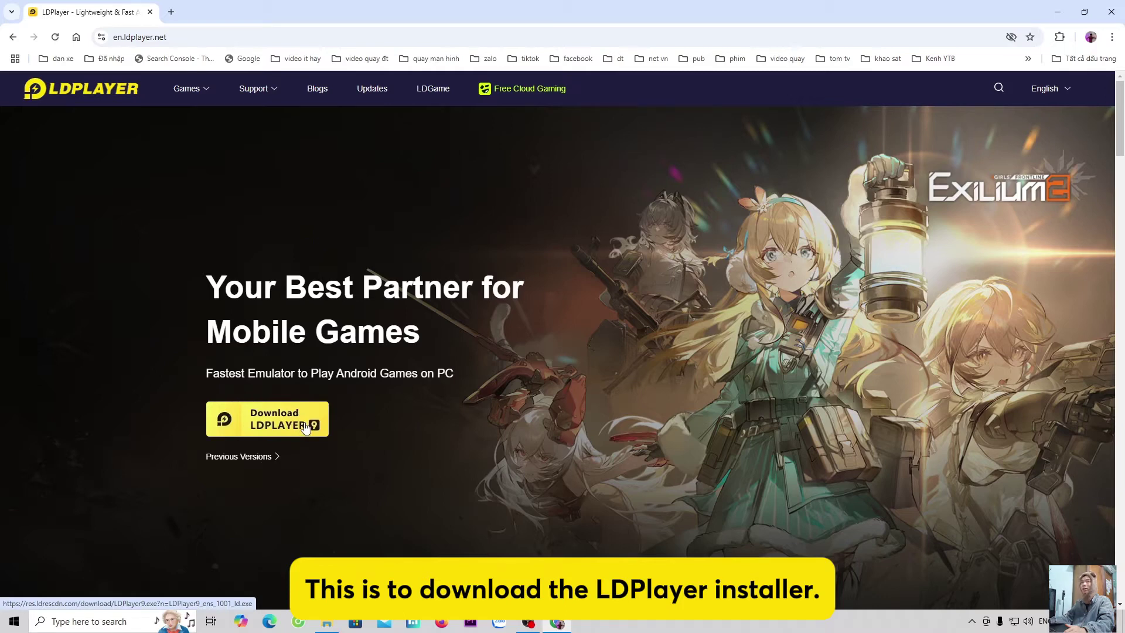
left_click(305, 427)
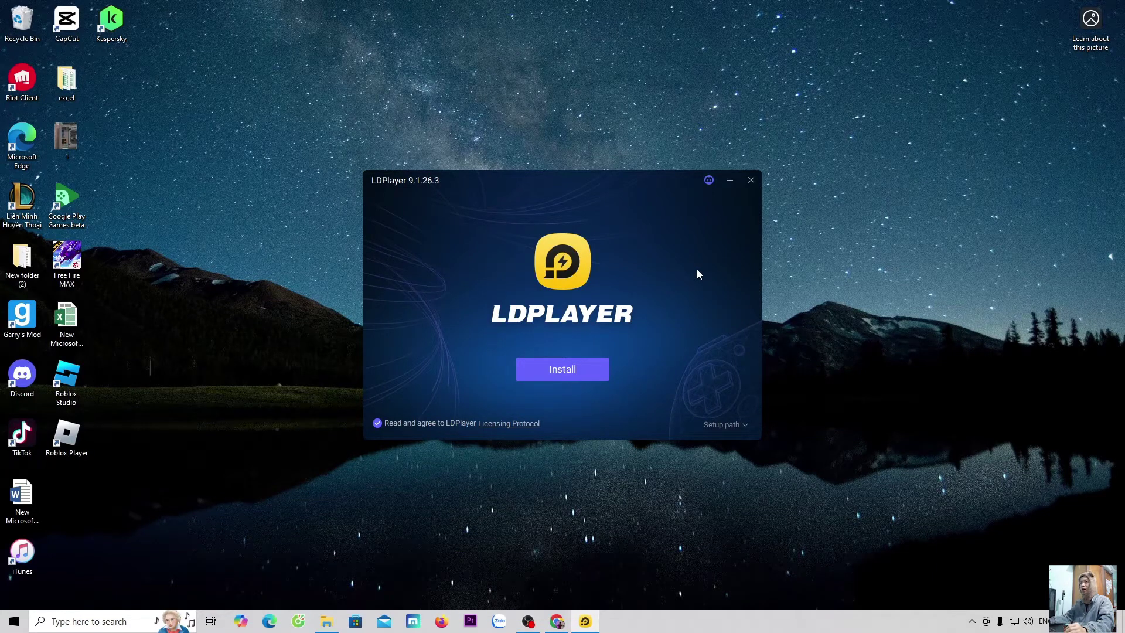
- Choose Local Disk (C:) as the setup location, keeping the path C:\LDPlayer\LDPlayer9\, and install LDPlayer
left_click(735, 429)
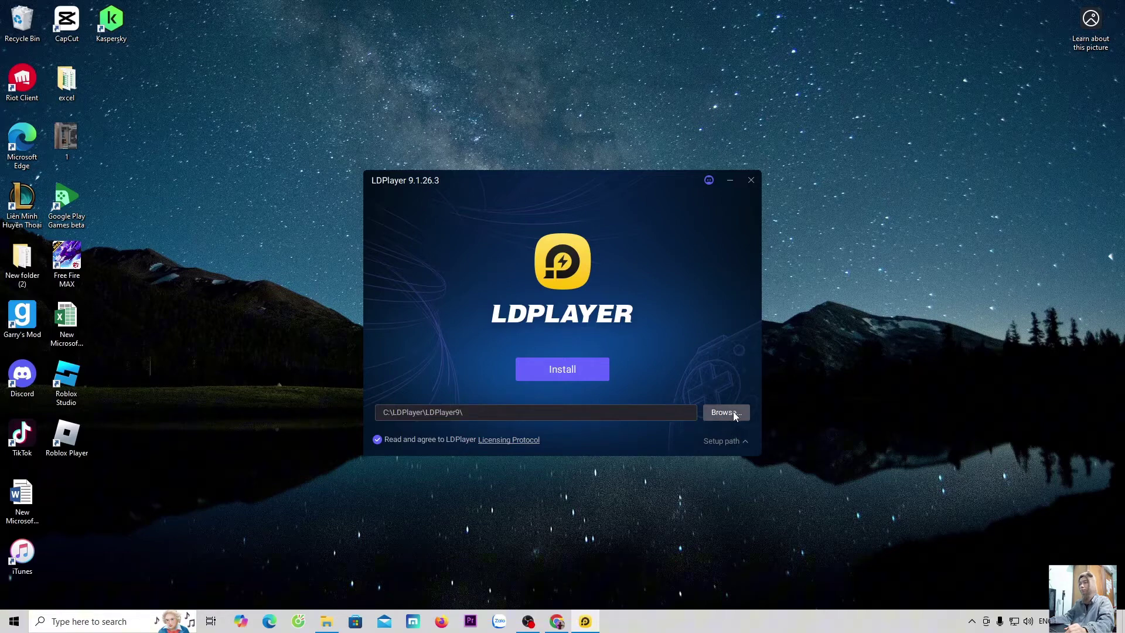
left_click(733, 411)
left_click_drag(638, 301, 641, 336)
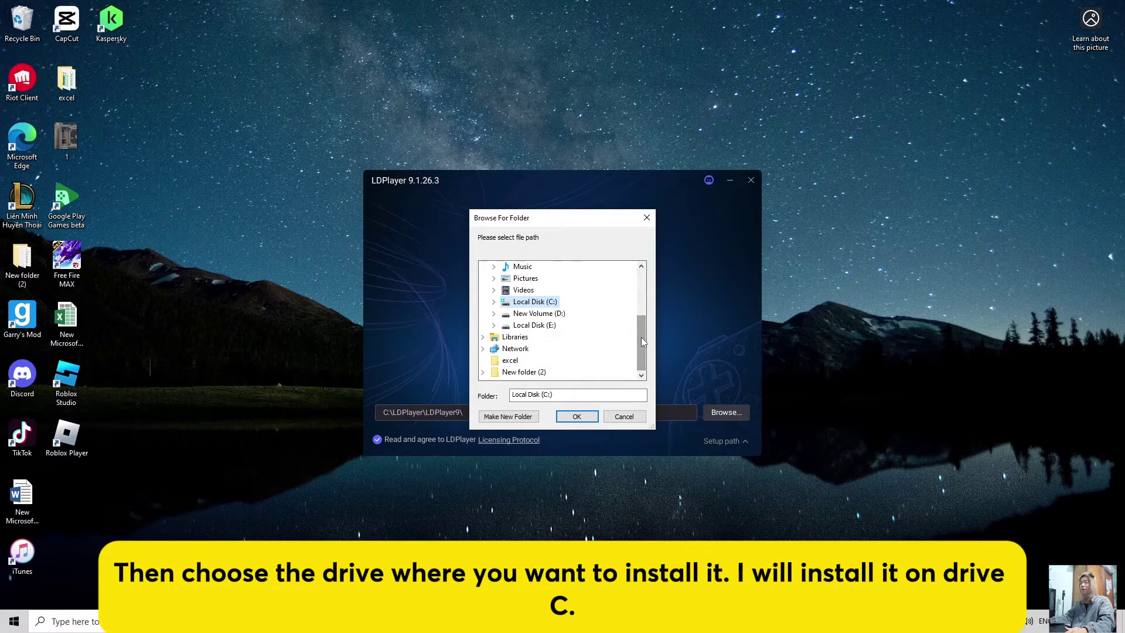
left_click(573, 419)
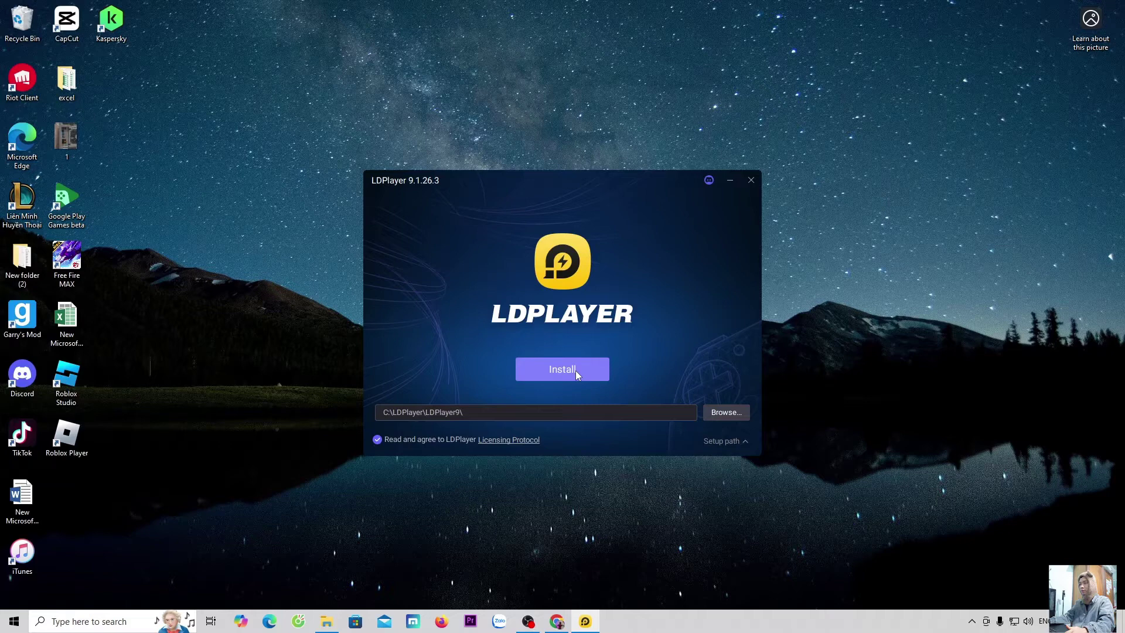
left_click(575, 371)
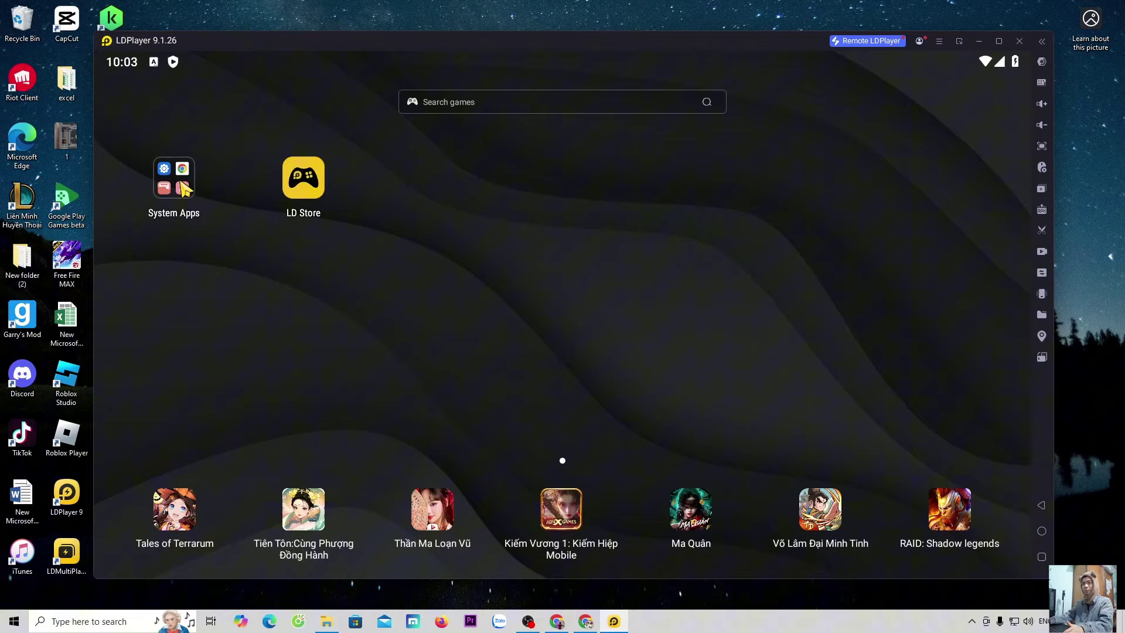
- Open the Play Store from System Apps, start signing in and submit the Google account's e-mail address
left_click(184, 185)
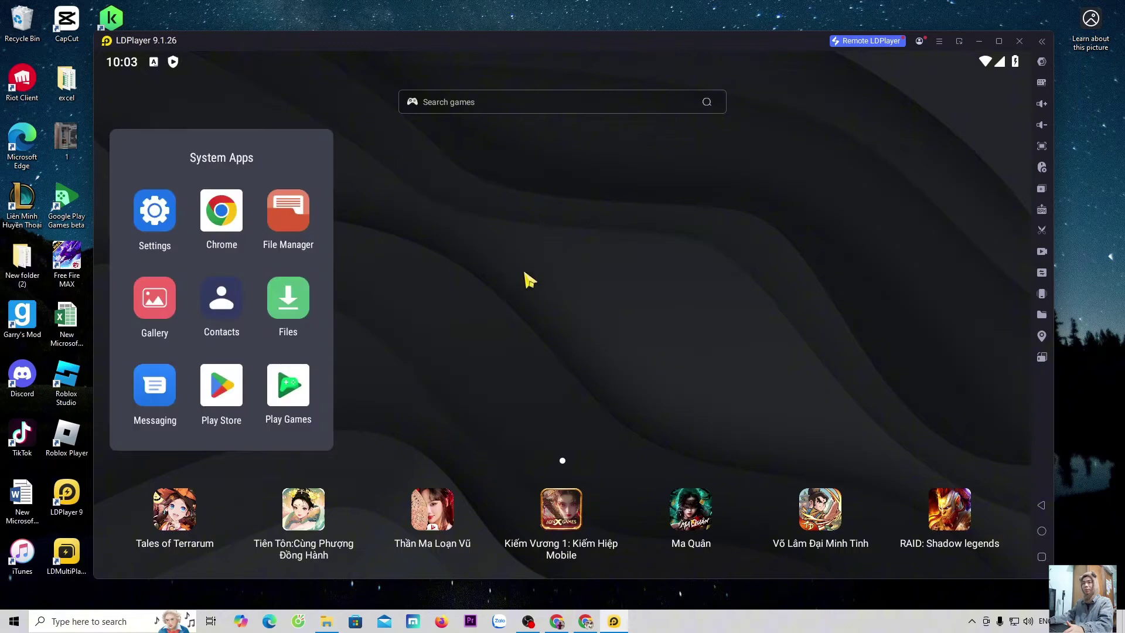
left_click(217, 394)
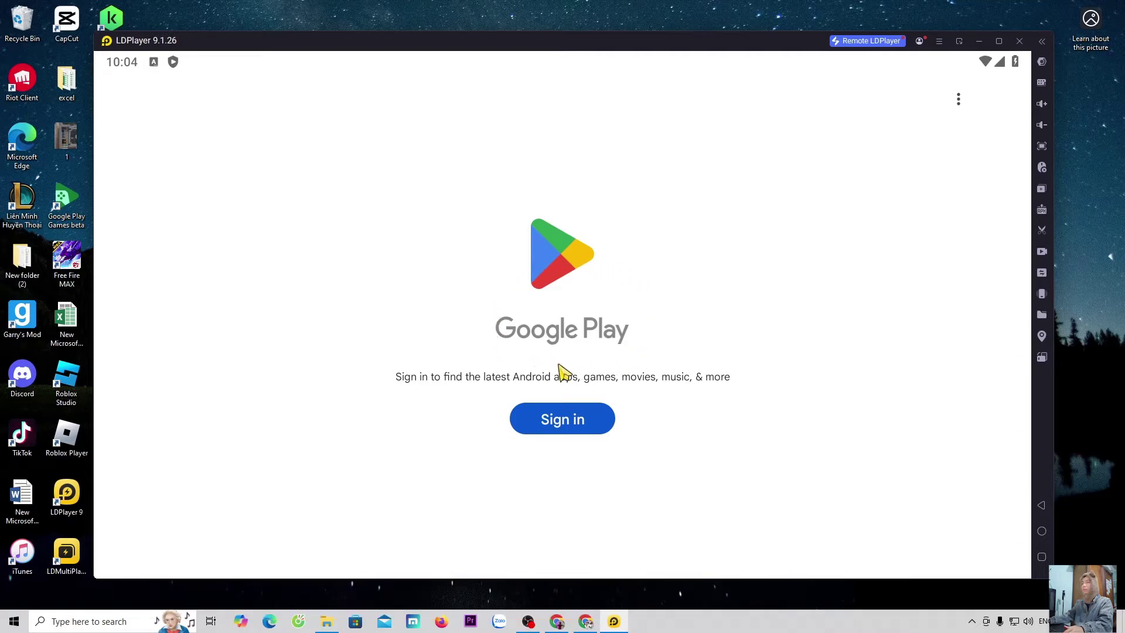
left_click(605, 421)
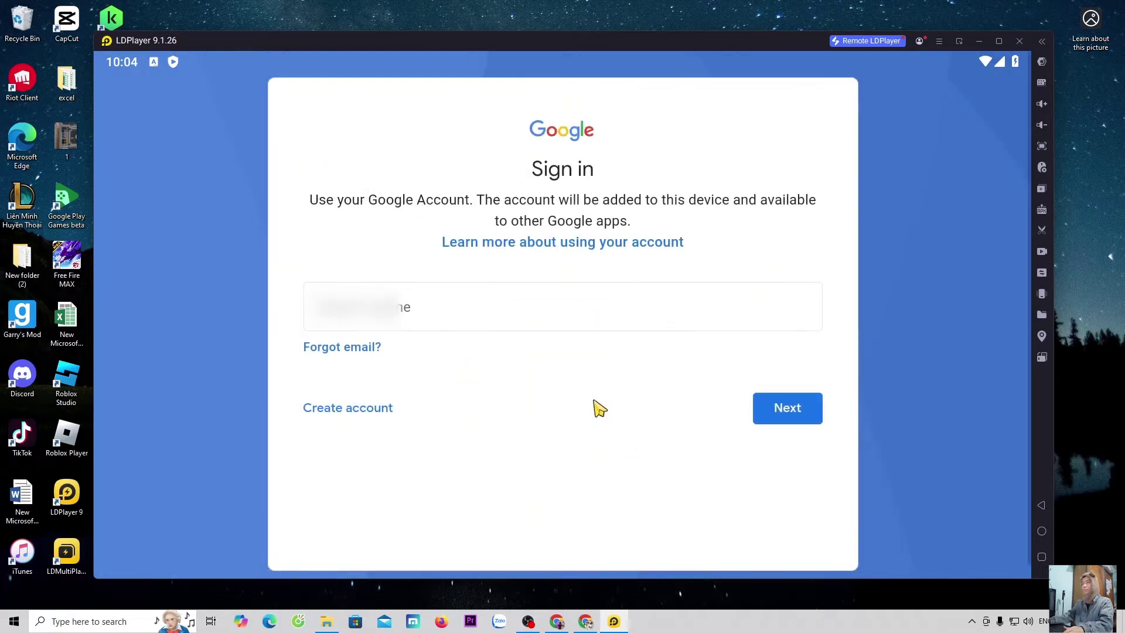
left_click(584, 327)
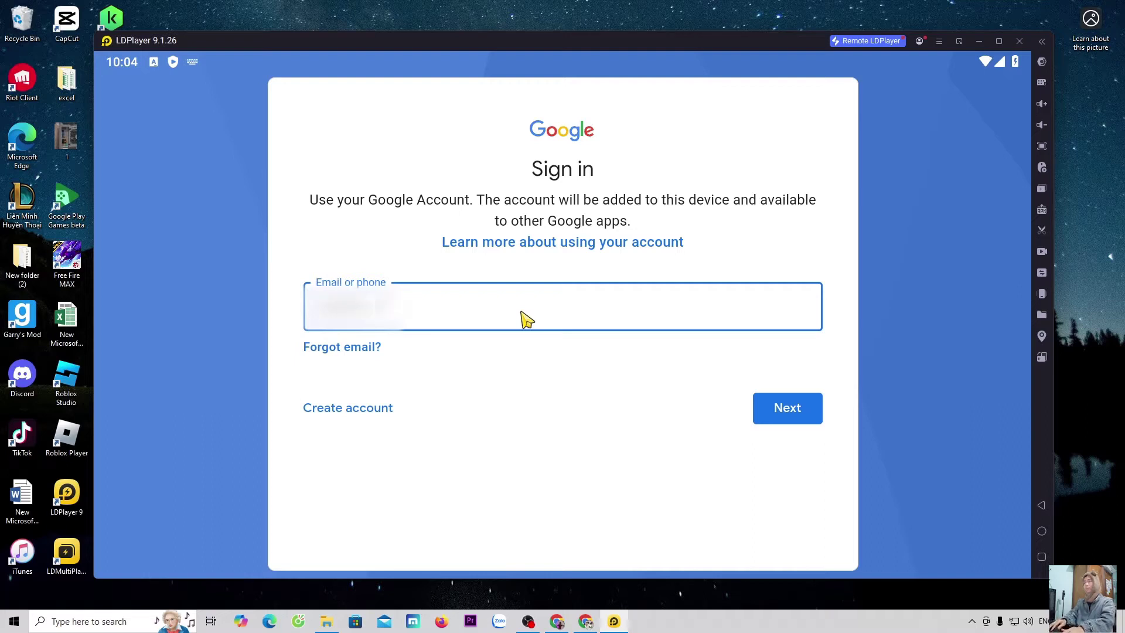
type("...")
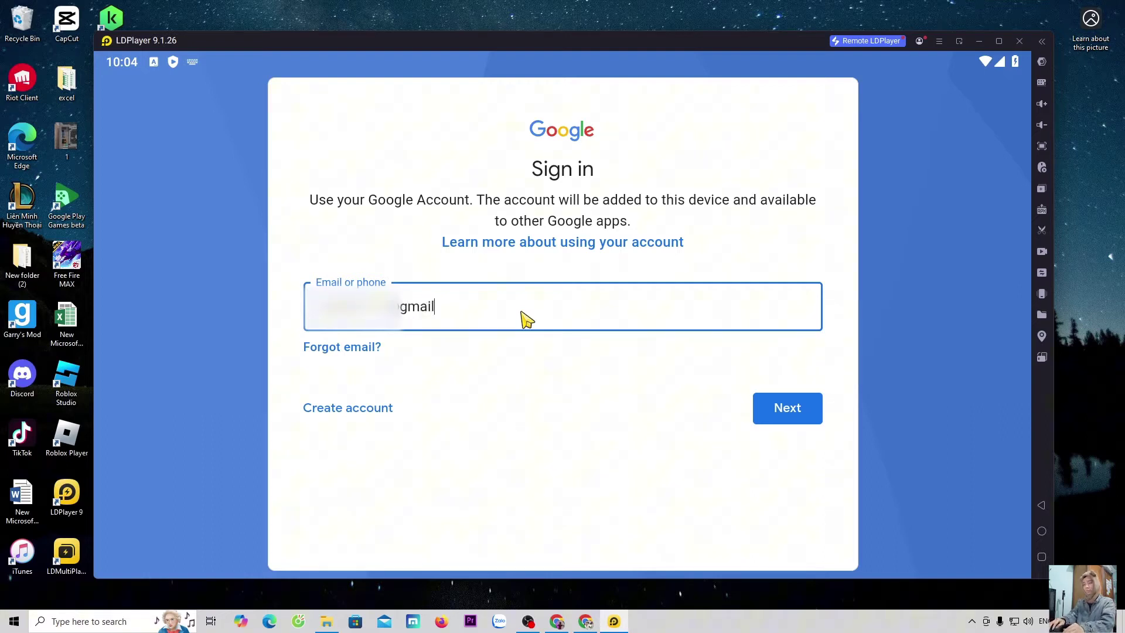
type("gmail.com")
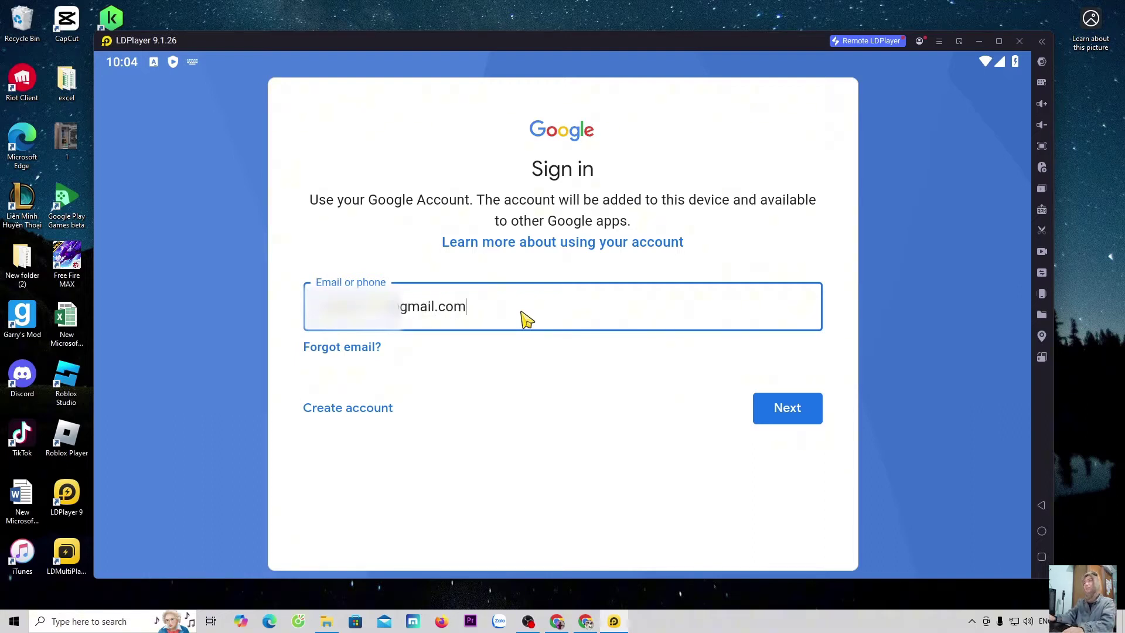
left_click(786, 417)
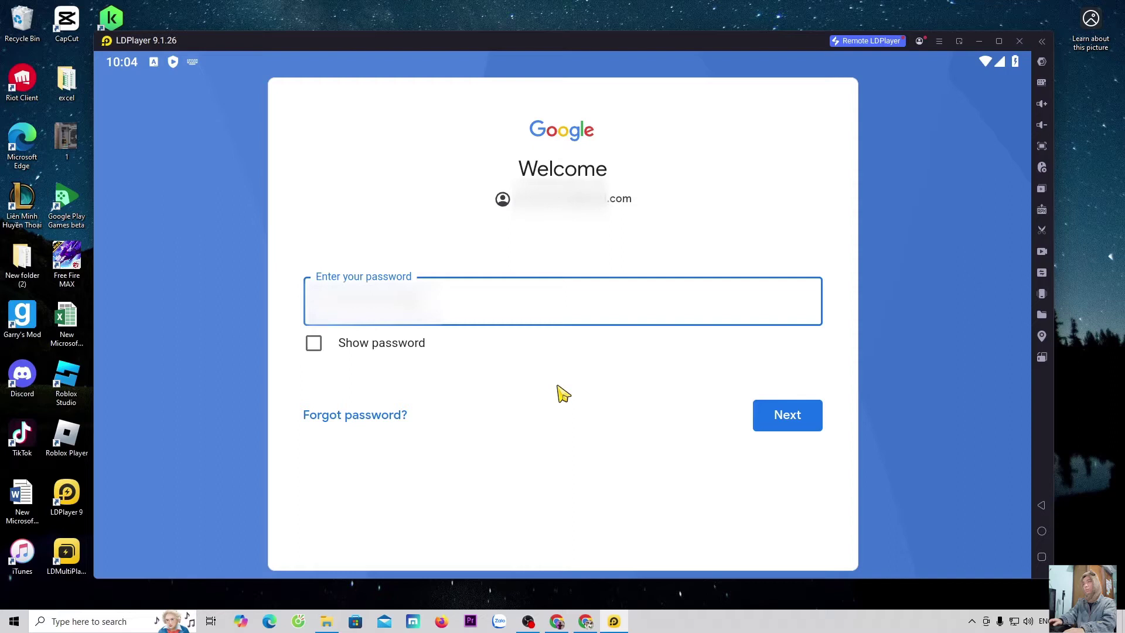
- Submit the Google account password, agree to the terms of service and accept the Google services settings with basic device backup on
left_click(790, 420)
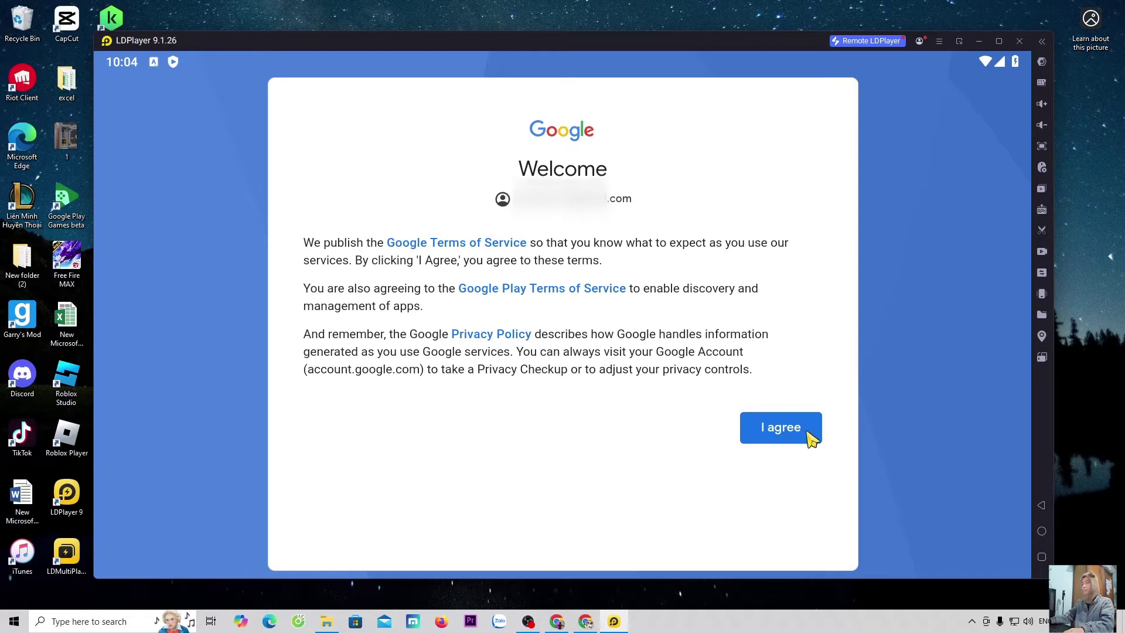
left_click(808, 433)
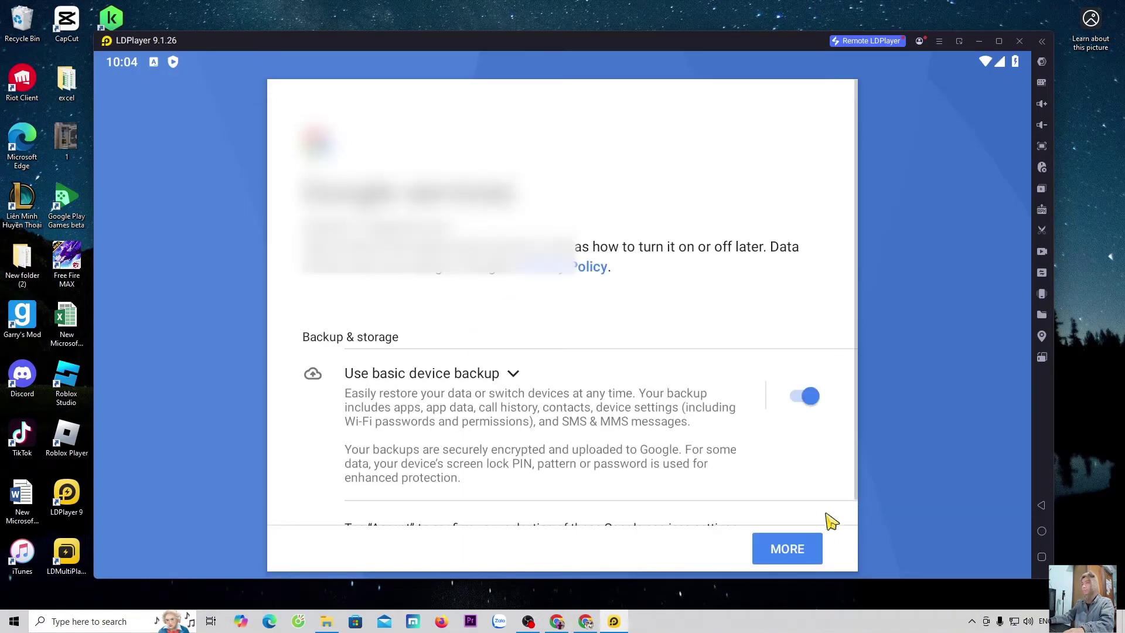
left_click(774, 555)
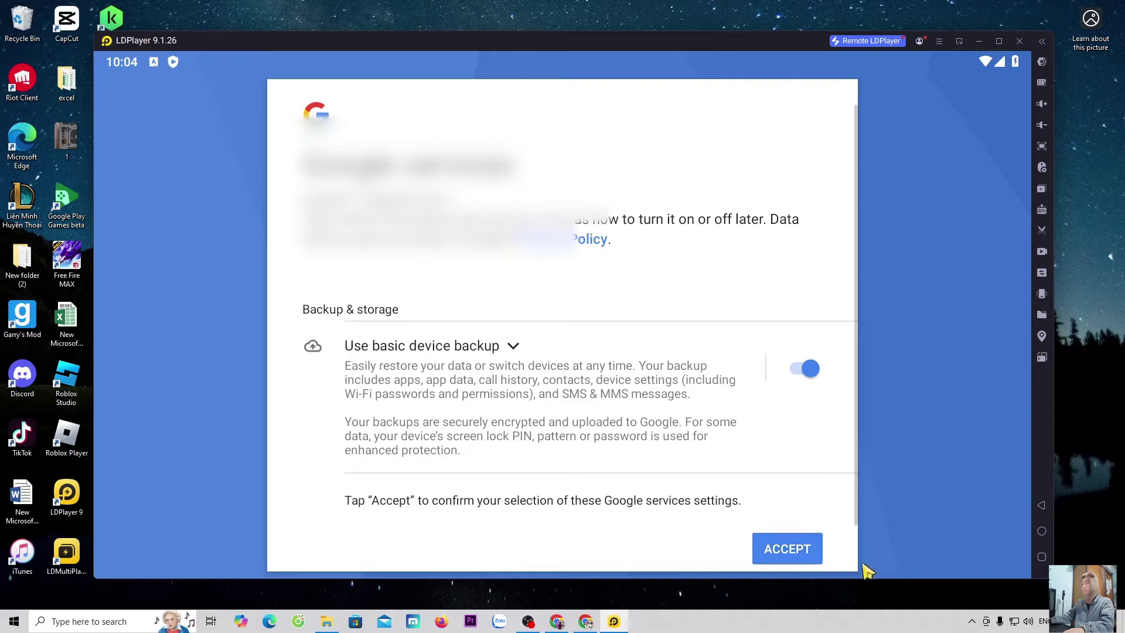
left_click(809, 553)
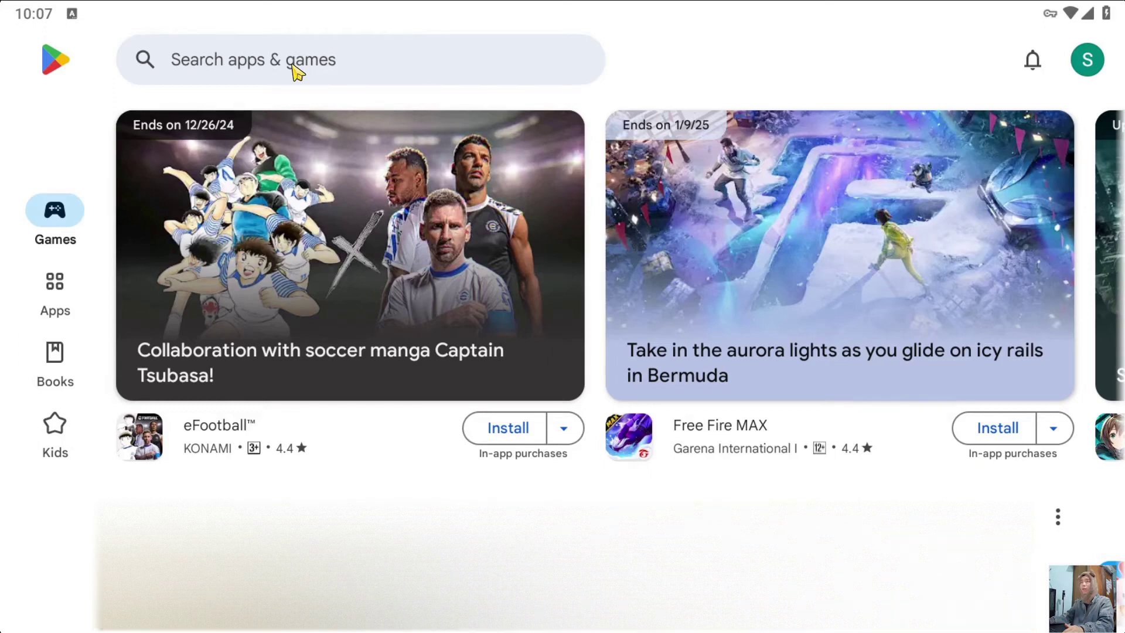
- Search the Play Store for "pes", install eFootball by KONAMI and close the Play Store once it is installed
left_click(293, 65)
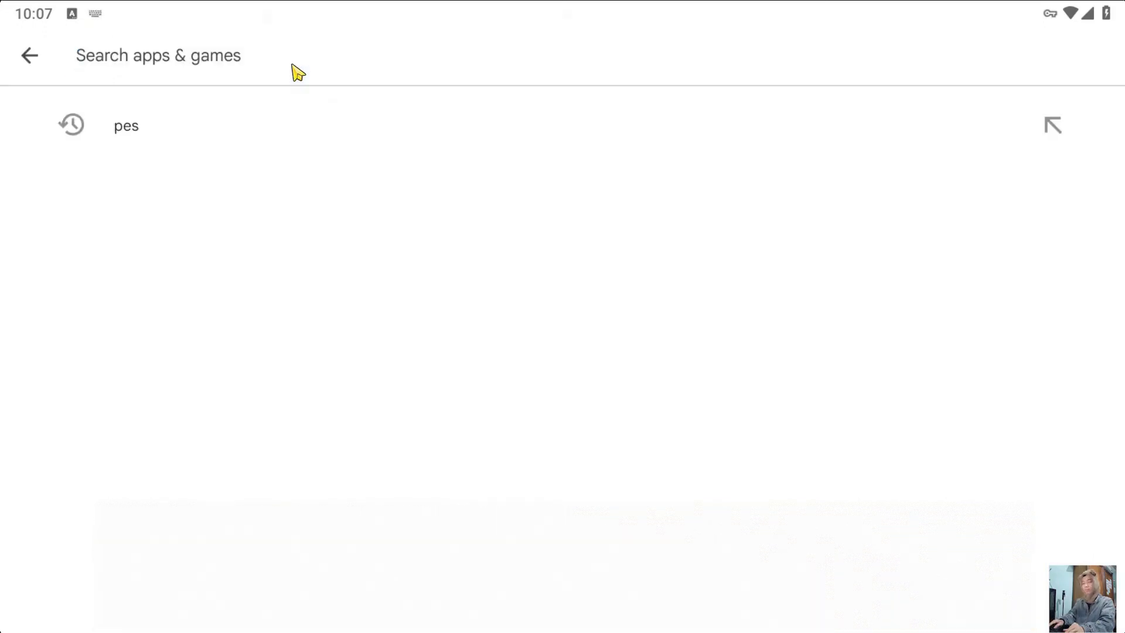
type("pes")
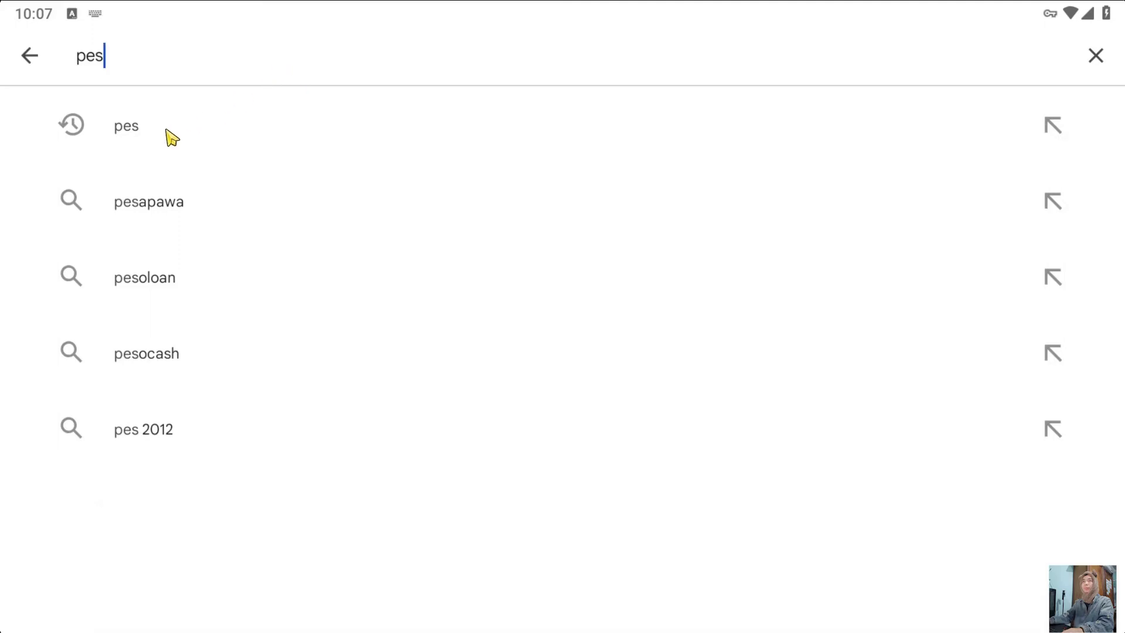
left_click(134, 136)
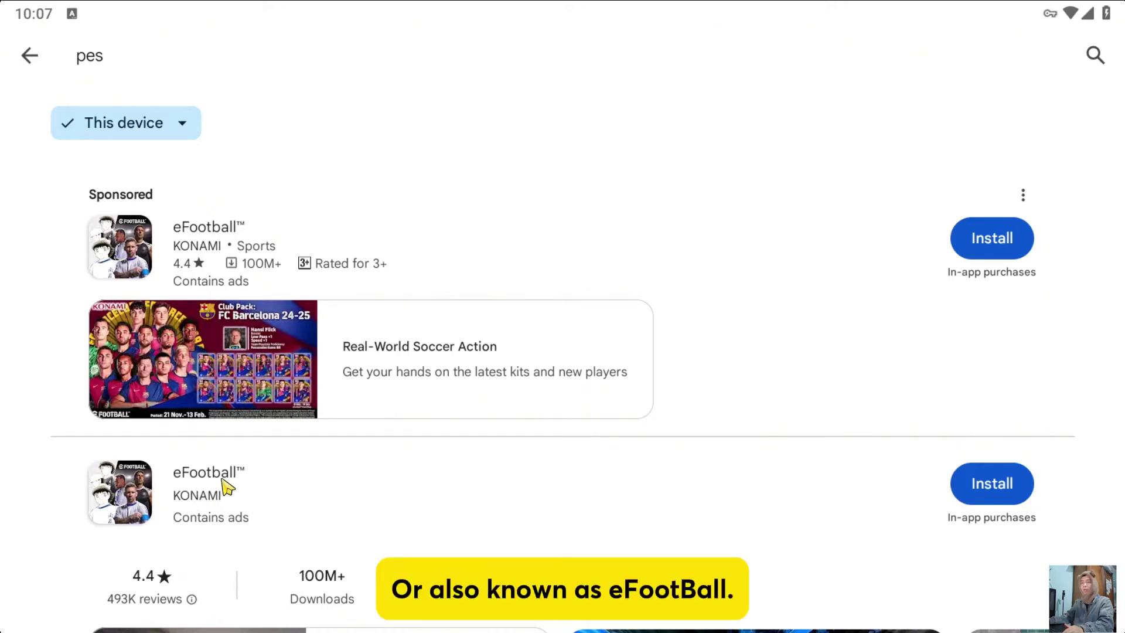
left_click(1004, 493)
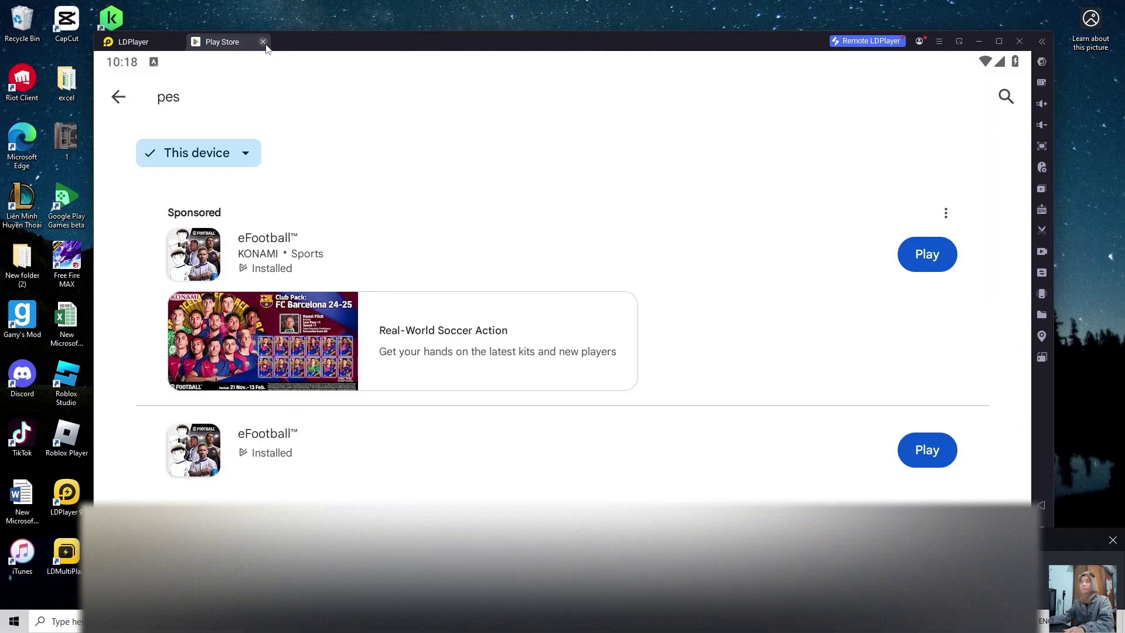
left_click(263, 41)
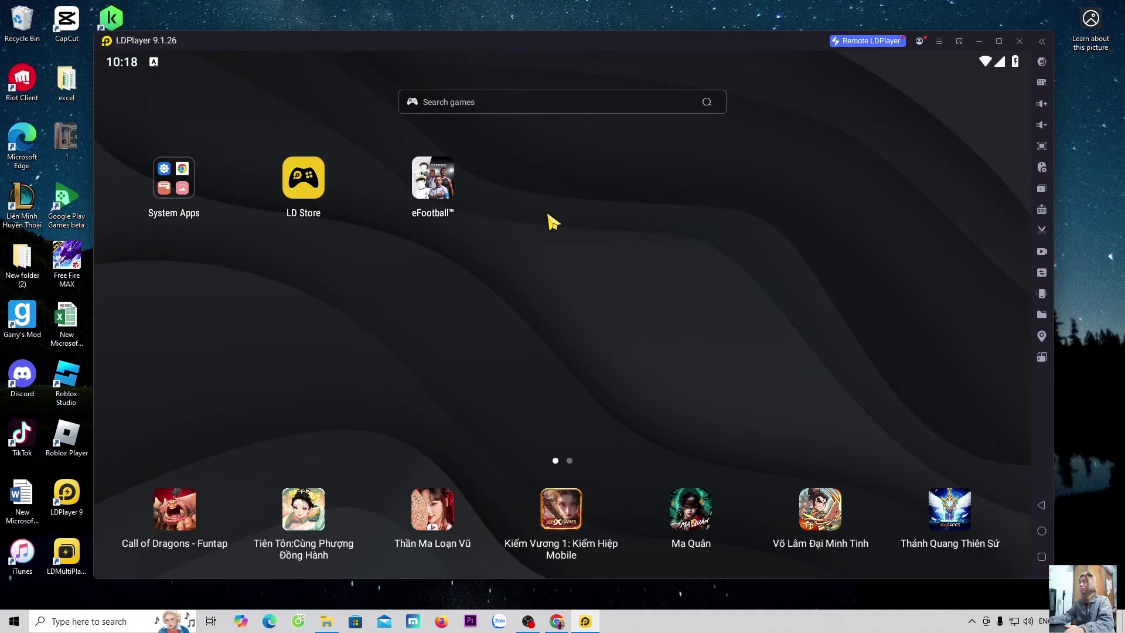
- Review the emulator's display, advanced CPU and RAM, and phone model settings, and save the settings
left_click(938, 42)
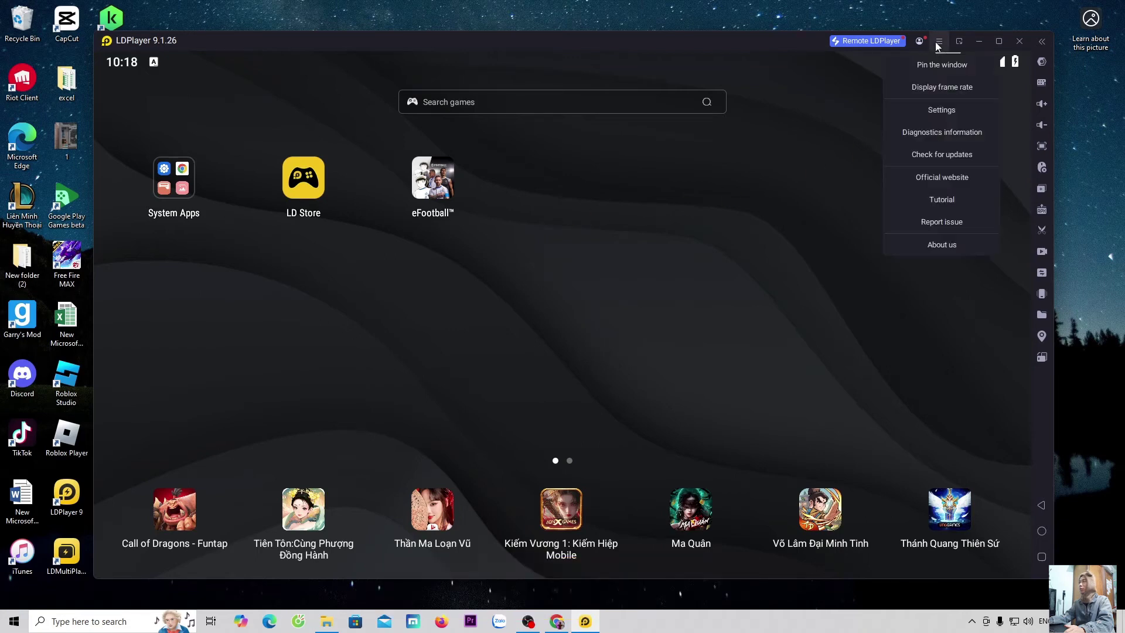
left_click(948, 111)
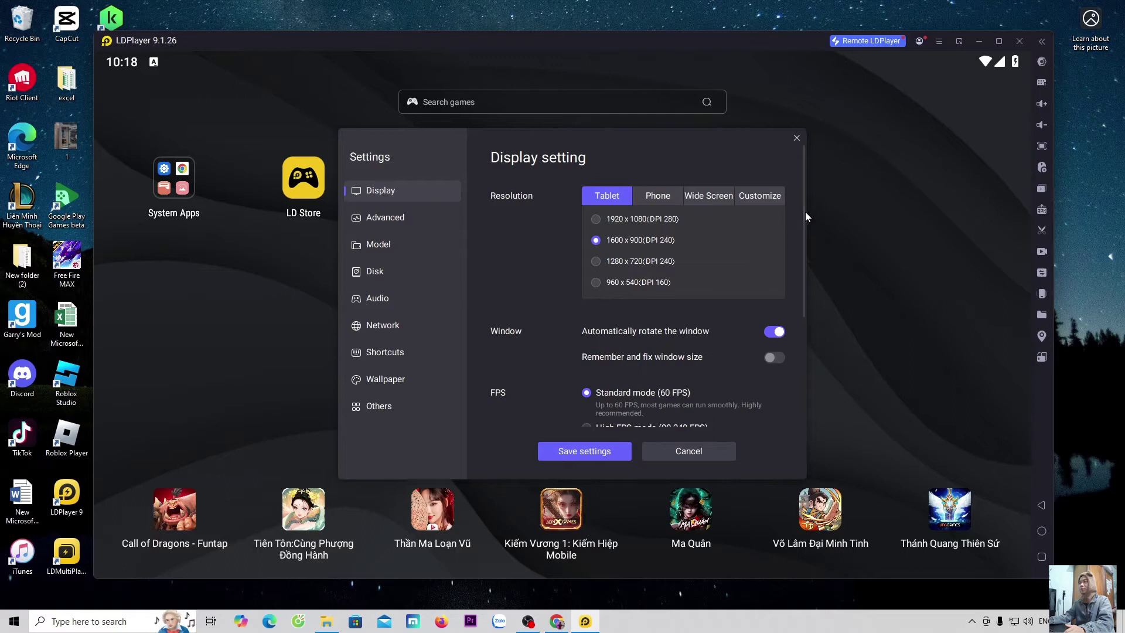
left_click_drag(803, 239, 800, 382)
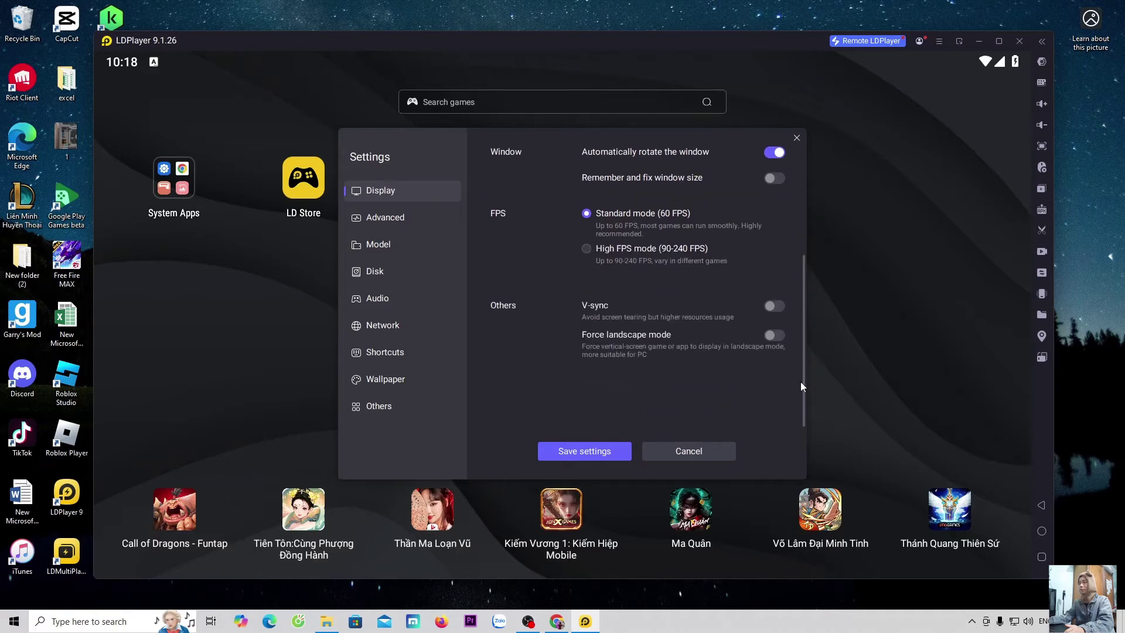
left_click(396, 217)
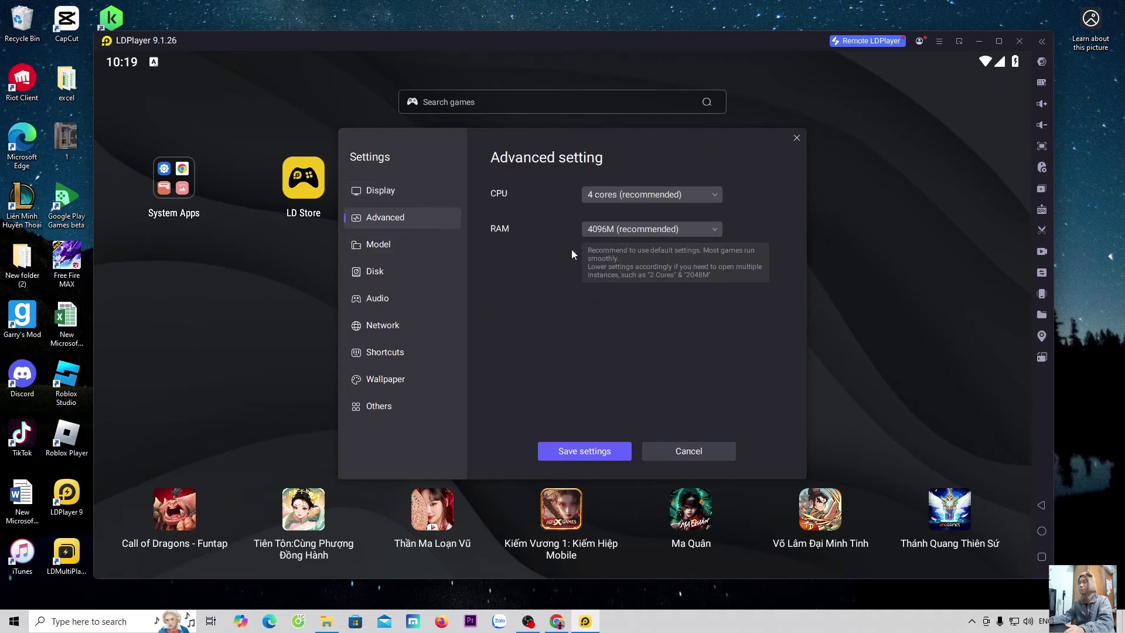
left_click(369, 243)
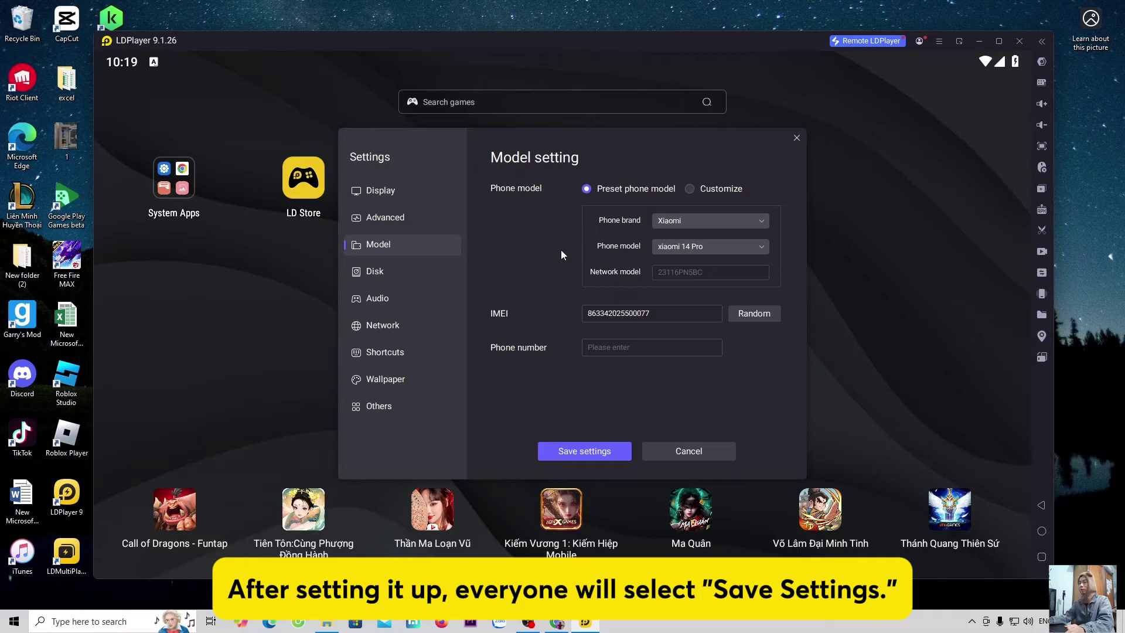
left_click(592, 452)
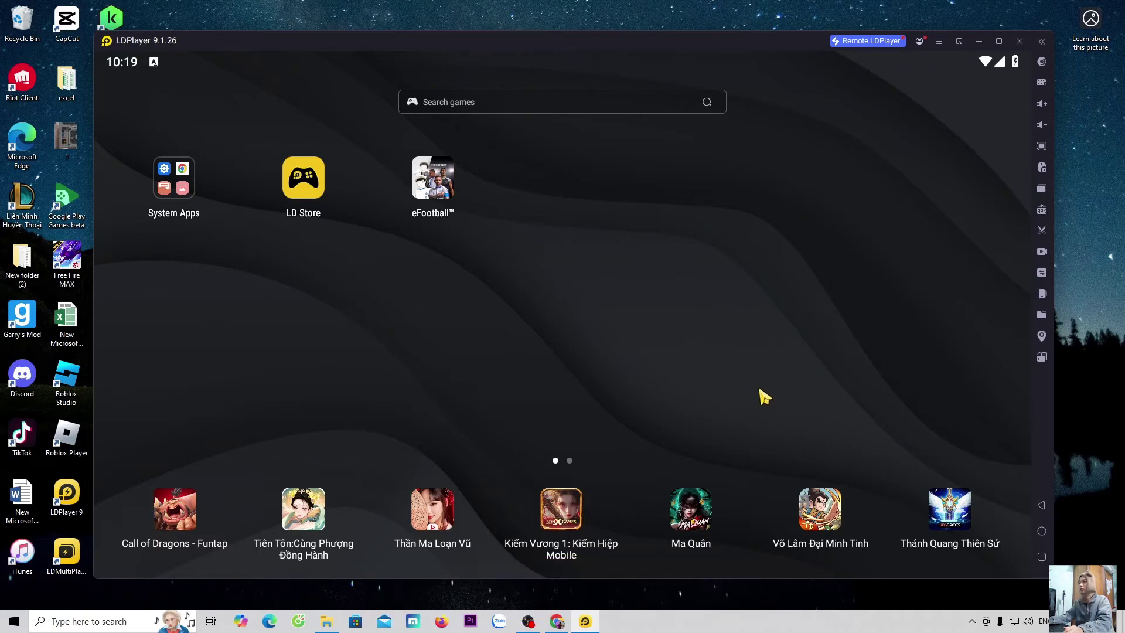
- Add a single tap key, a WASD movement pad and a crosshair control to the customized keymap and save it
left_click(1042, 82)
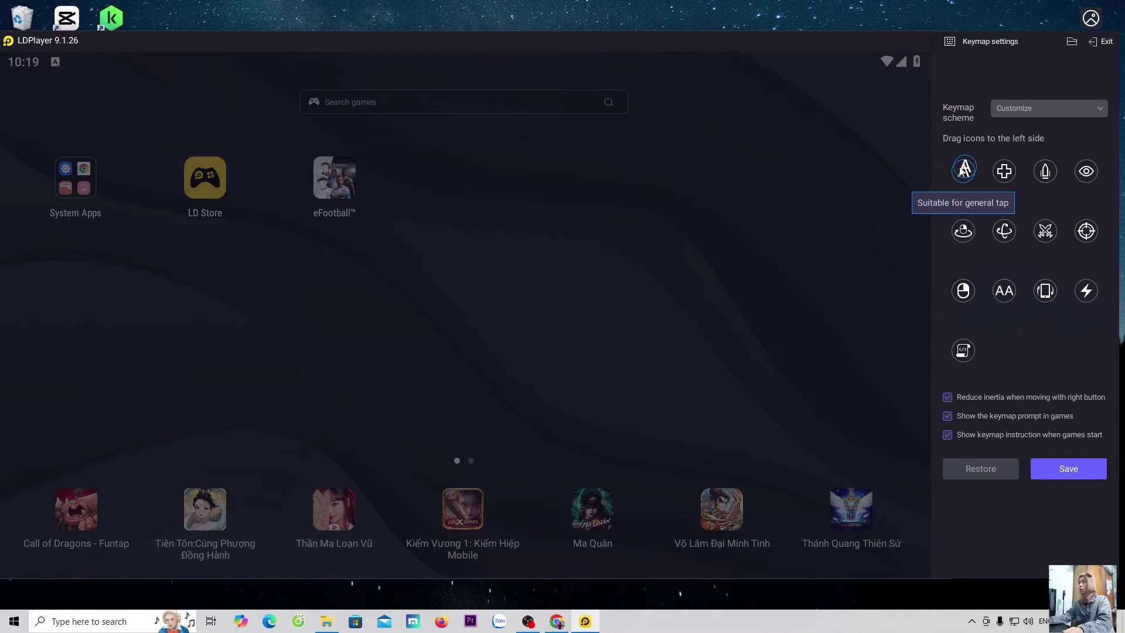
left_click_drag(963, 171, 482, 174)
left_click_drag(1004, 171, 449, 284)
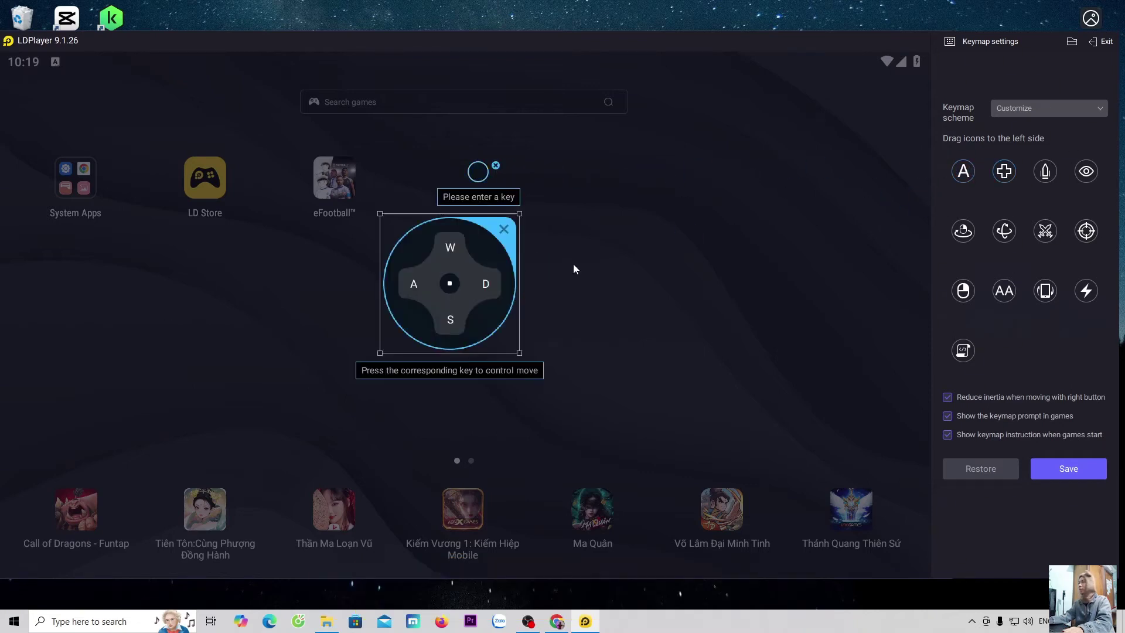
left_click_drag(1086, 232, 725, 257)
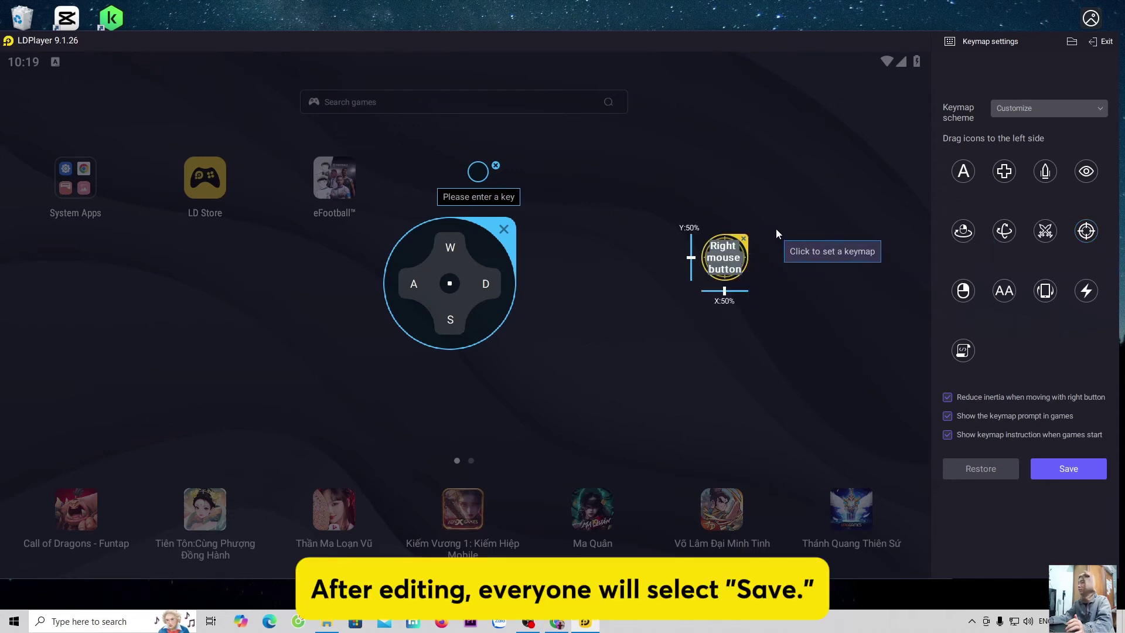
left_click(1083, 474)
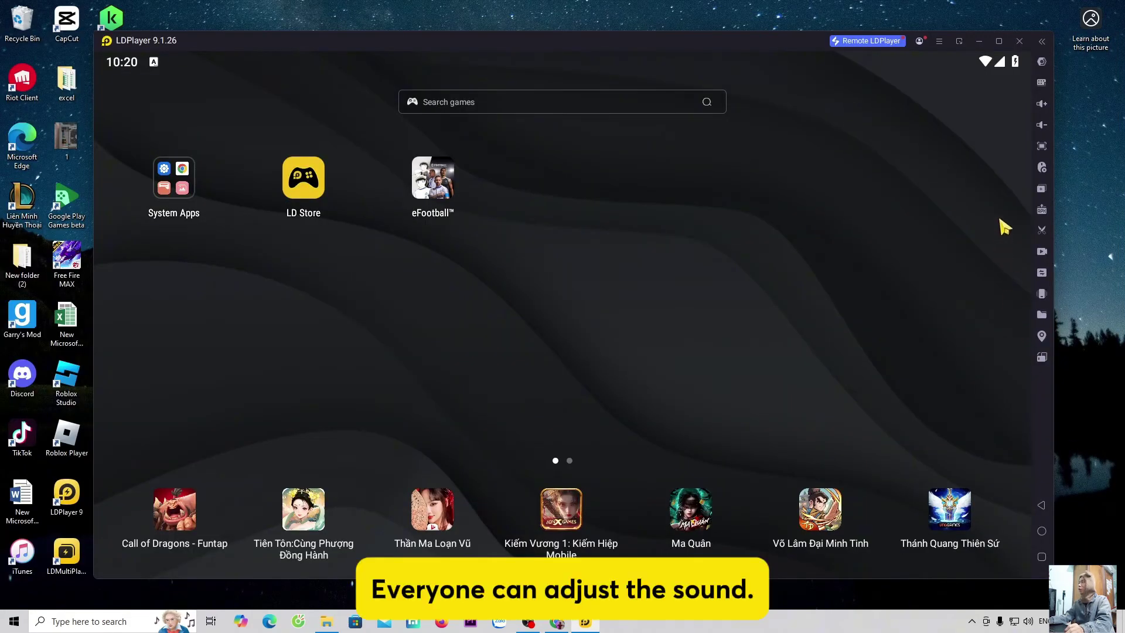
- Adjust the emulator's media volume up and down
left_click(1040, 106)
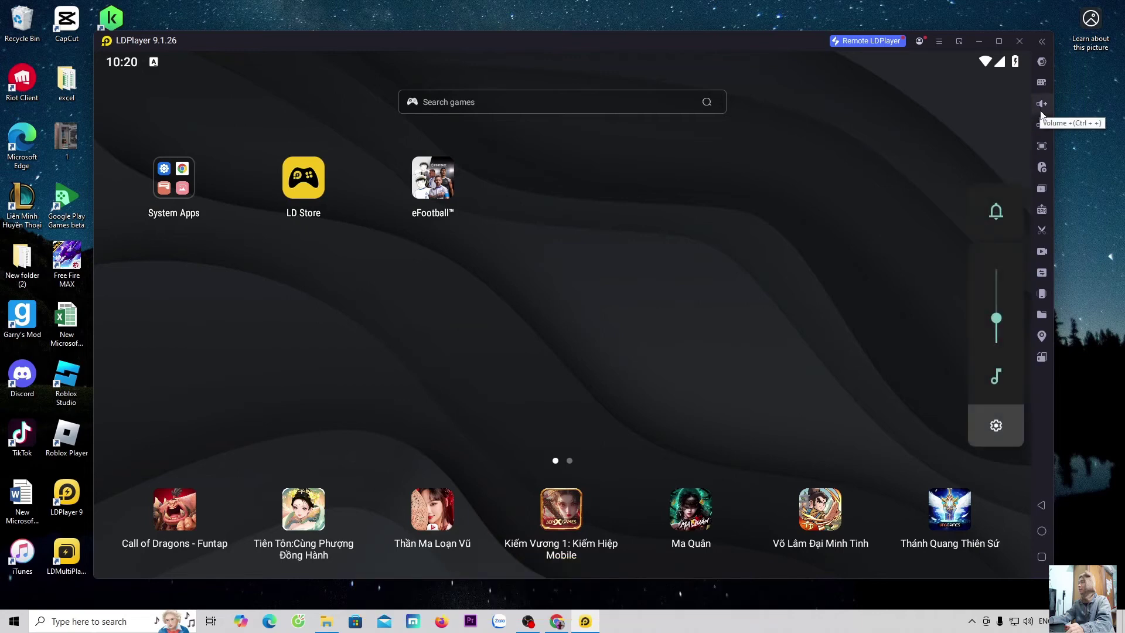
left_click(1042, 125)
left_click_drag(1001, 327, 998, 305)
left_click(998, 382)
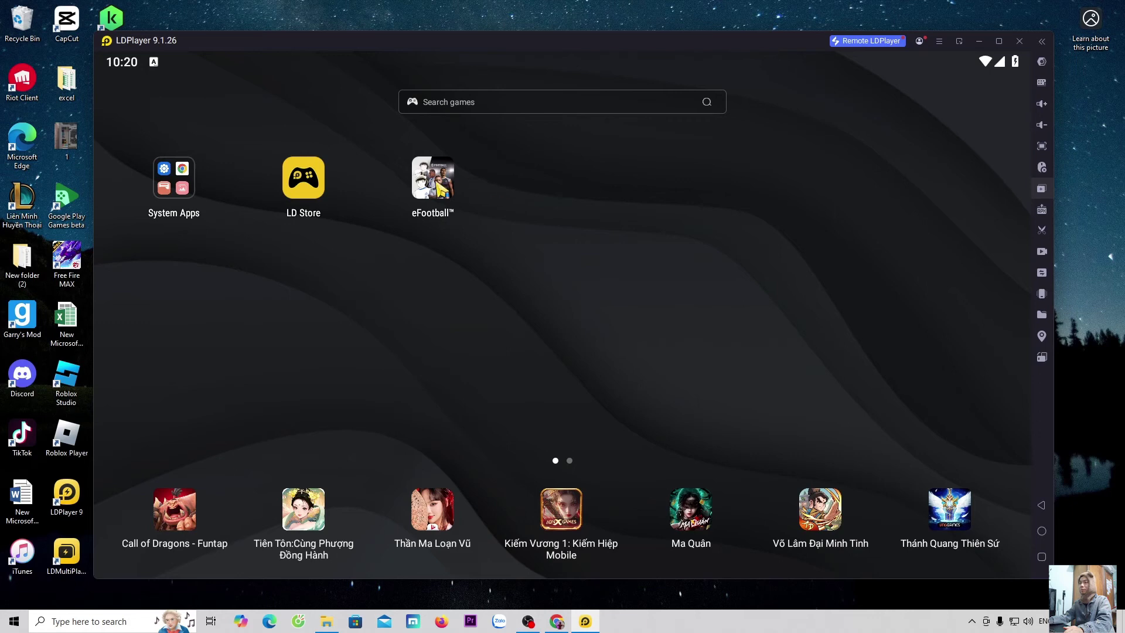
- Launch eFootball from the emulator's home screen
left_click(439, 187)
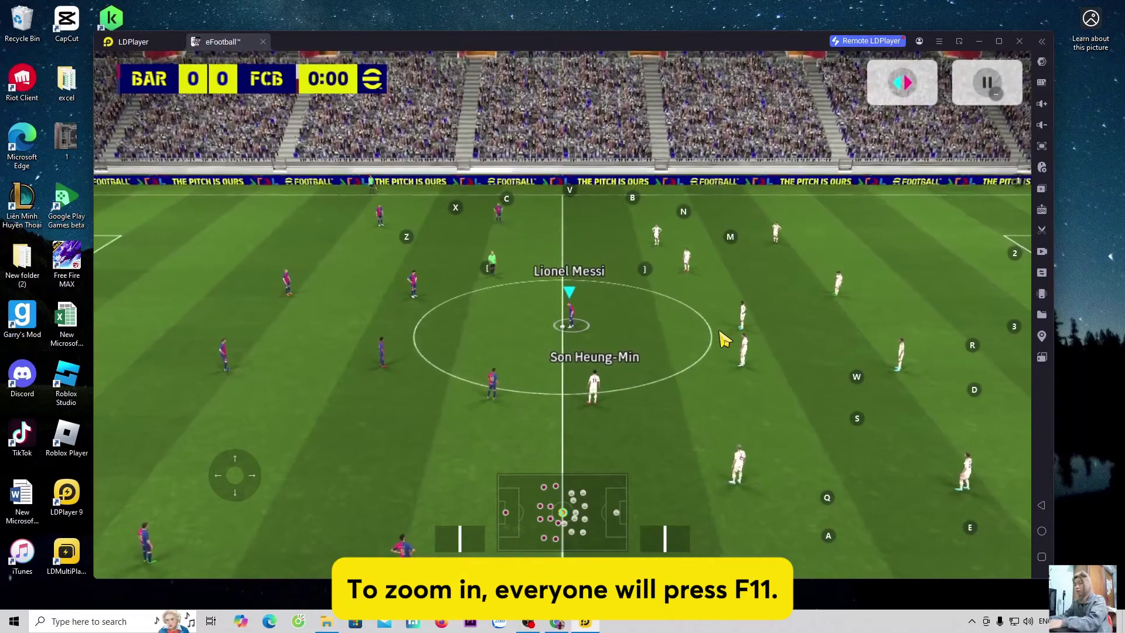
- Switch the running eFootball match to full screen and return it to the windowed view
key("F11")
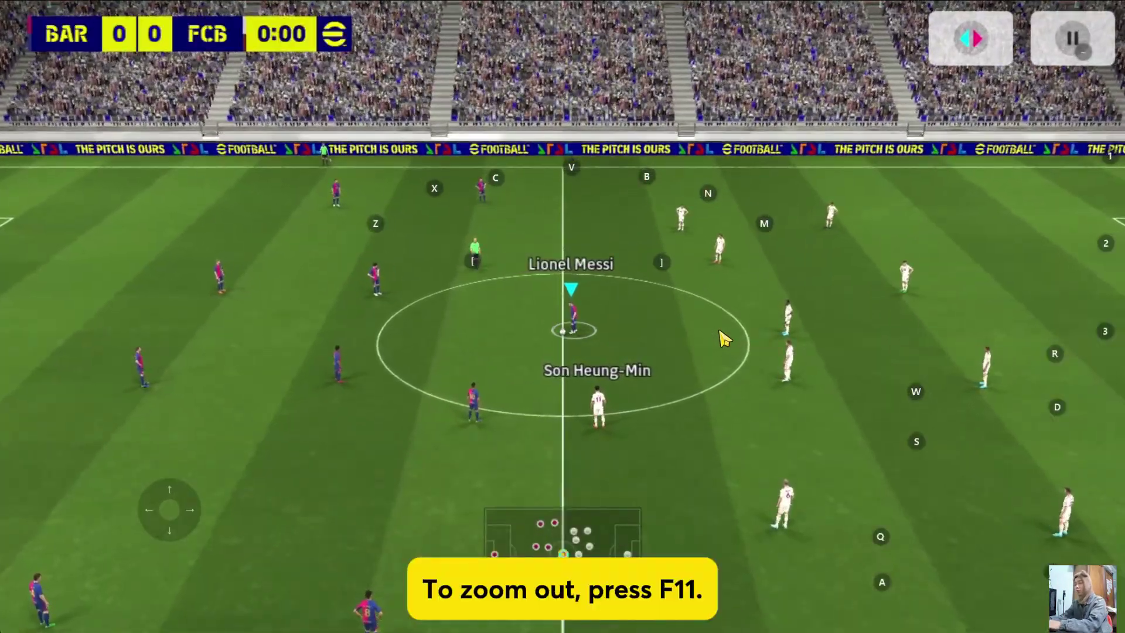
key("F11")
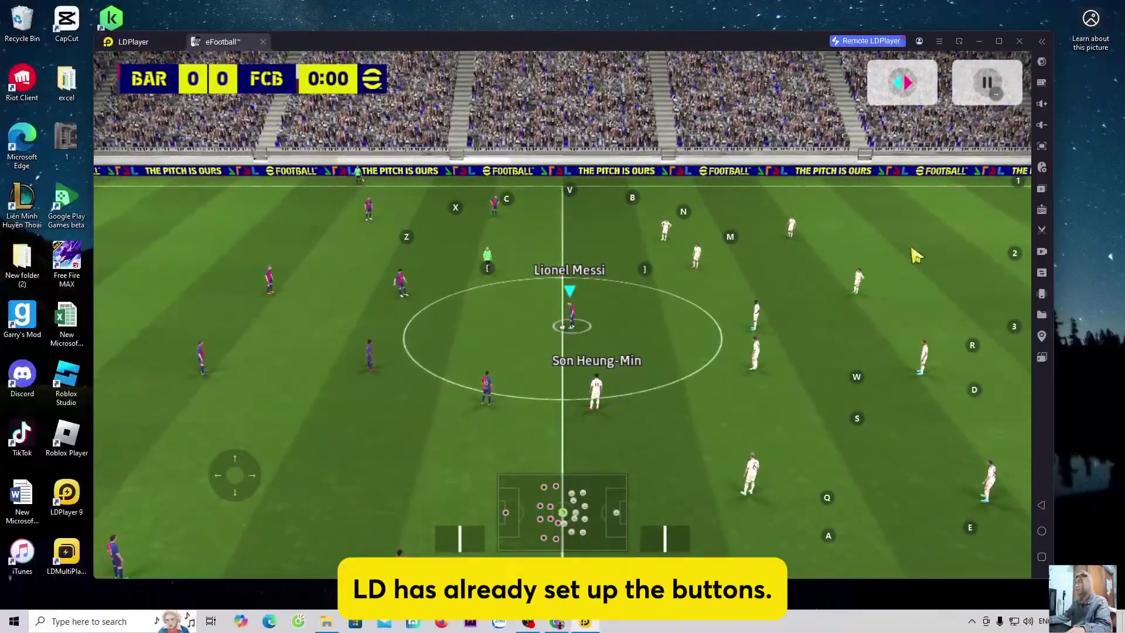
- Preview the Touch & Flick keymap scheme for eFootball, set the scheme back to Default and save the keymap settings
left_click(1044, 81)
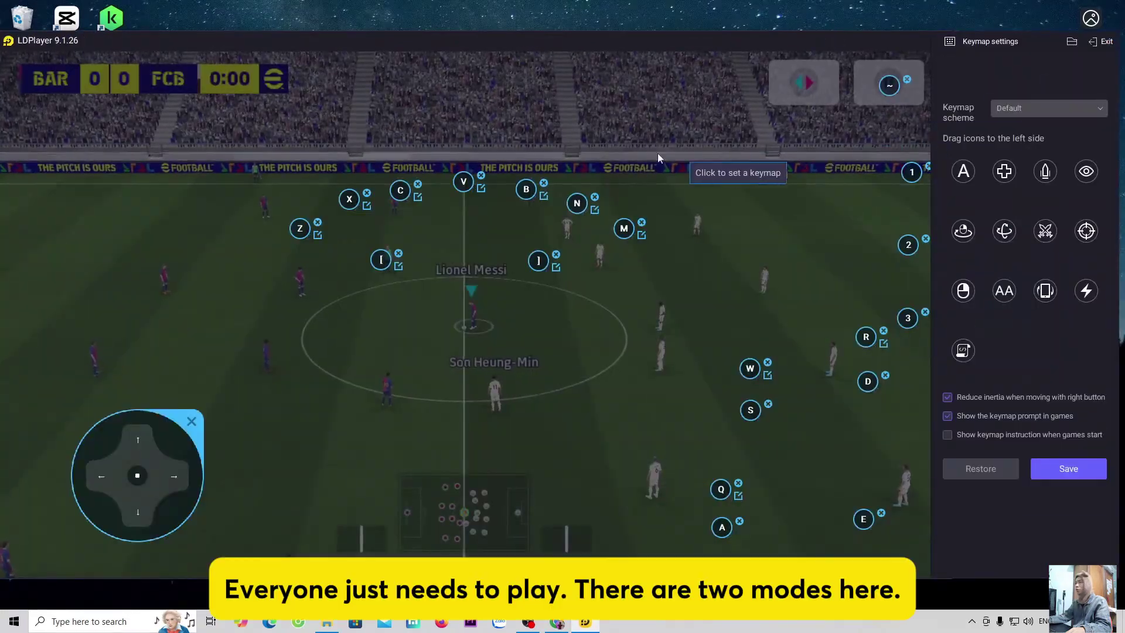
left_click(1088, 108)
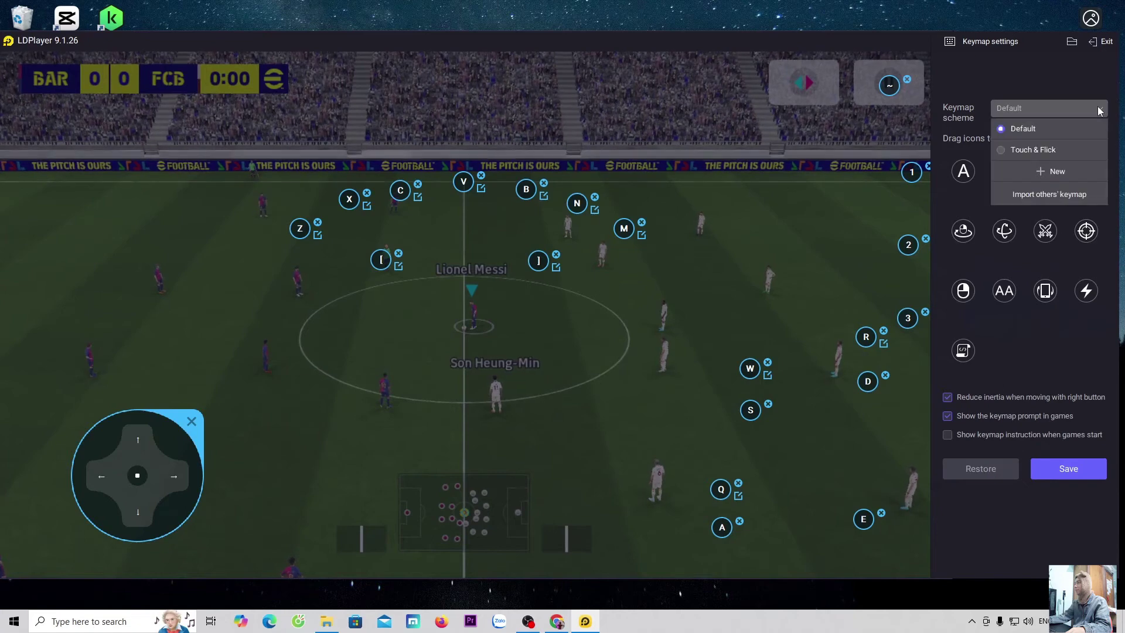
left_click(1041, 151)
left_click(1067, 110)
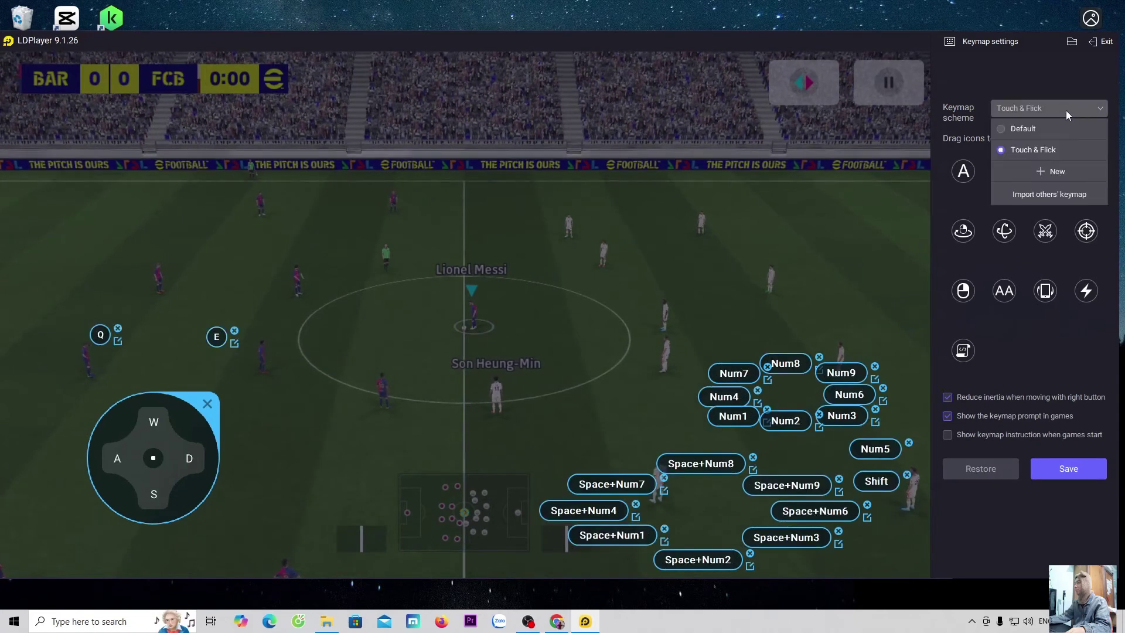
left_click(1020, 126)
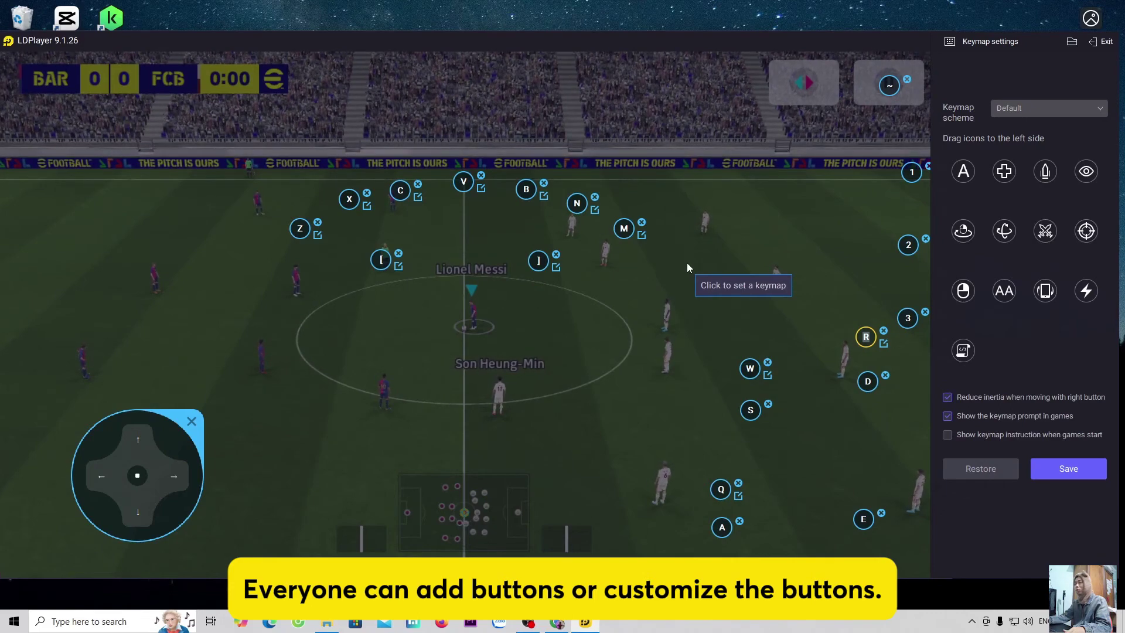
left_click(1078, 470)
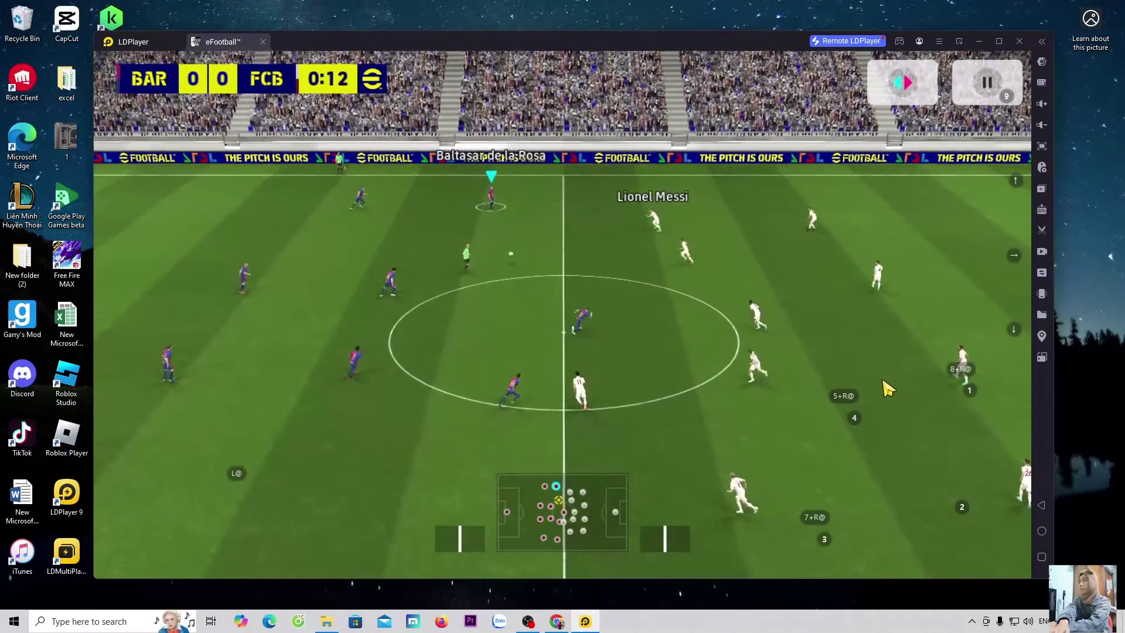